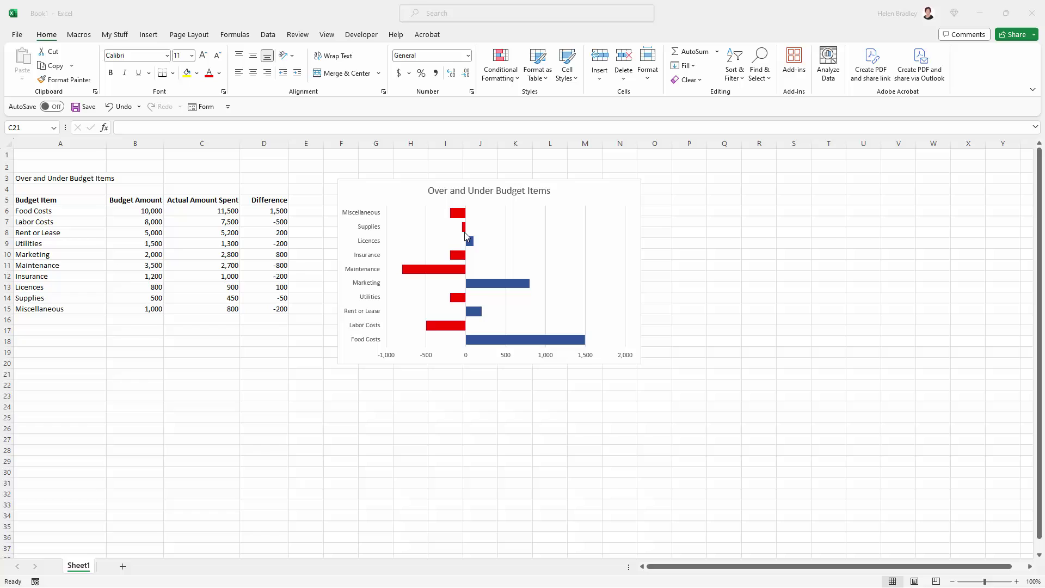
- Select the chart's Difference bars so the Chart Elements (+) button appears beside the chart
{"action": "left_click", "coordinate": [460, 215]}
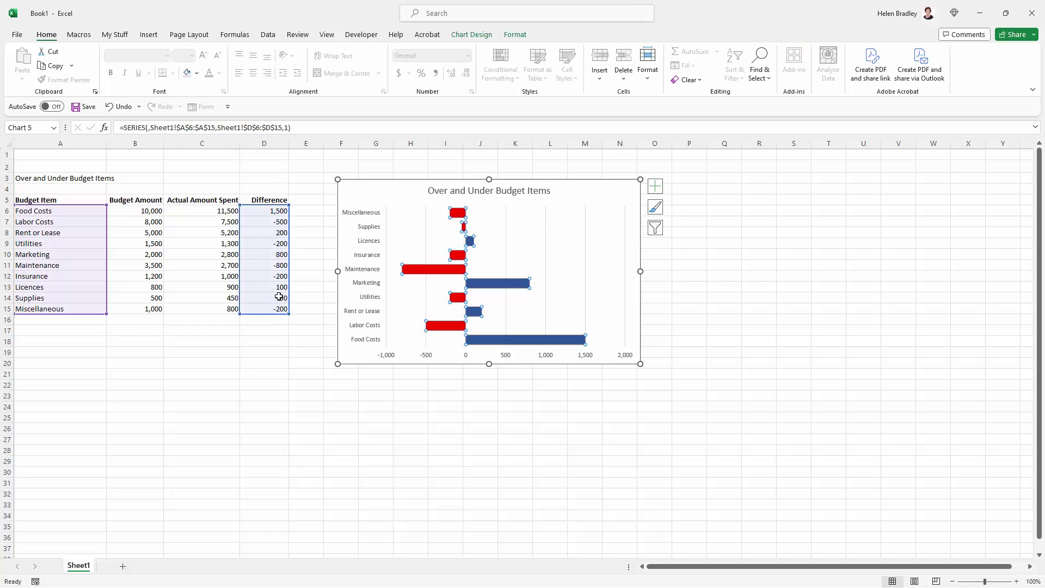
{"action": "mouse_move", "coordinate": [425, 272]}
- Add a legend, enlarge its text to 16 pt, and move it up near the upper-right gridlines
{"action": "left_click", "coordinate": [655, 193]}
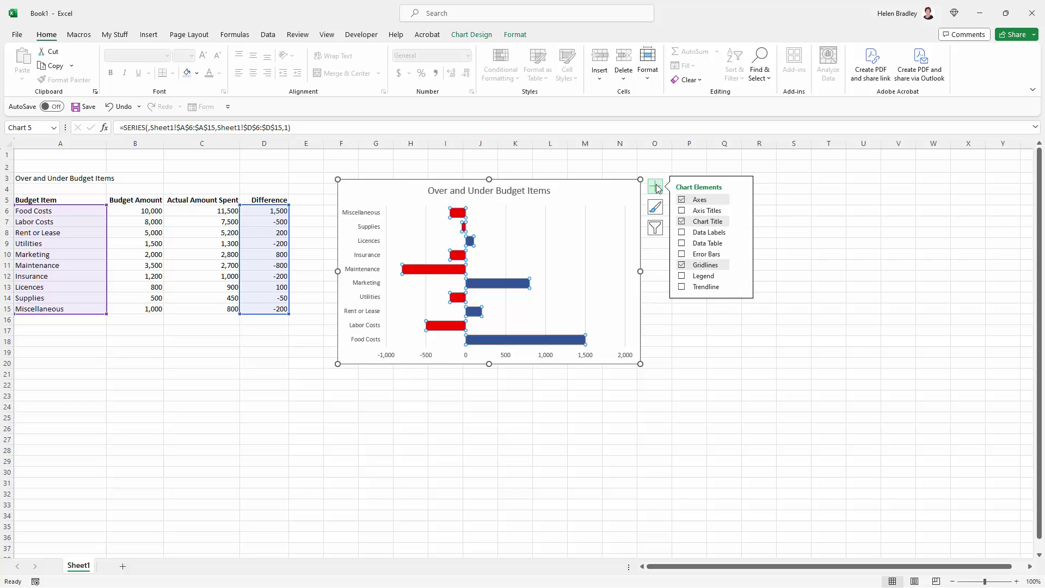
{"action": "left_click", "coordinate": [704, 277]}
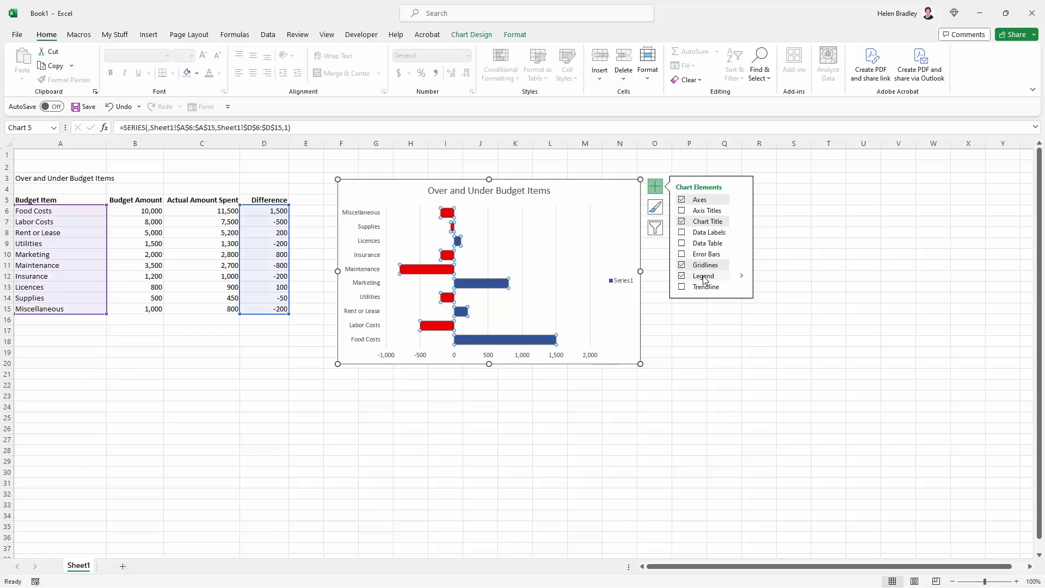
{"action": "left_click", "coordinate": [623, 280]}
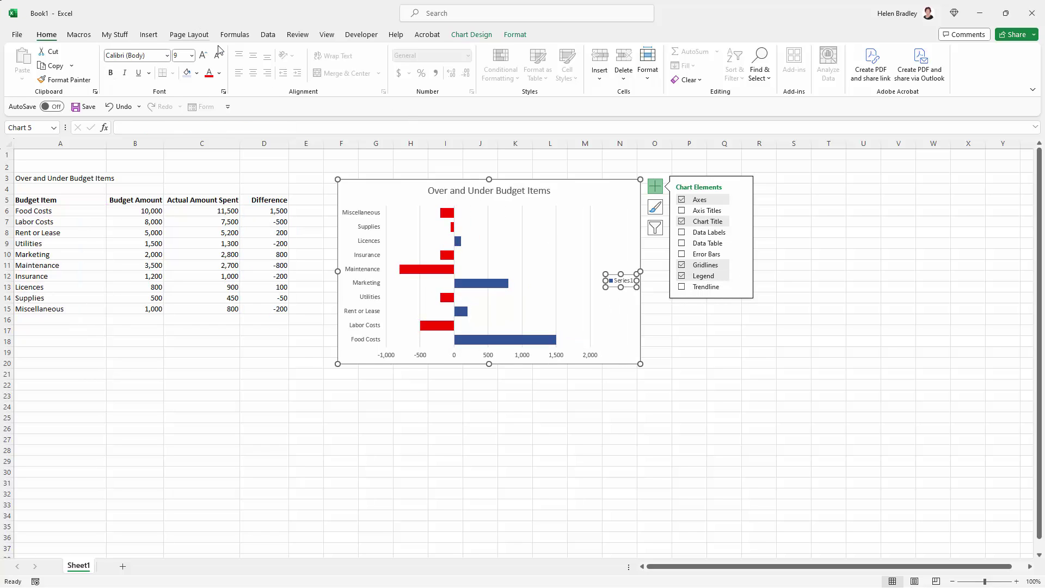
{"action": "left_click", "coordinate": [203, 55]}
{"action": "left_click", "coordinate": [203, 56]}
{"action": "left_click", "coordinate": [203, 55]}
{"action": "left_click", "coordinate": [203, 55]}
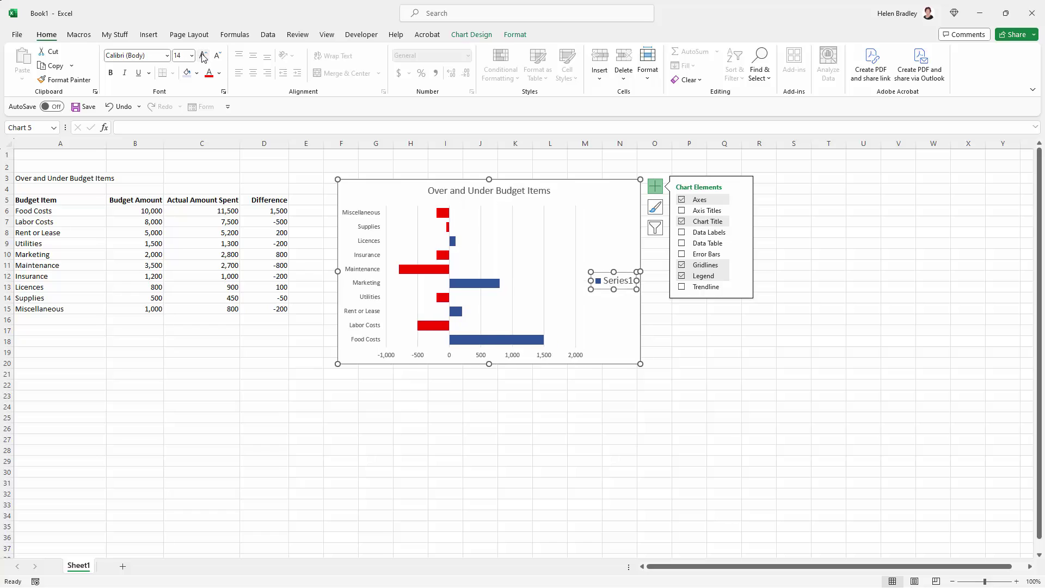
{"action": "left_click", "coordinate": [203, 55]}
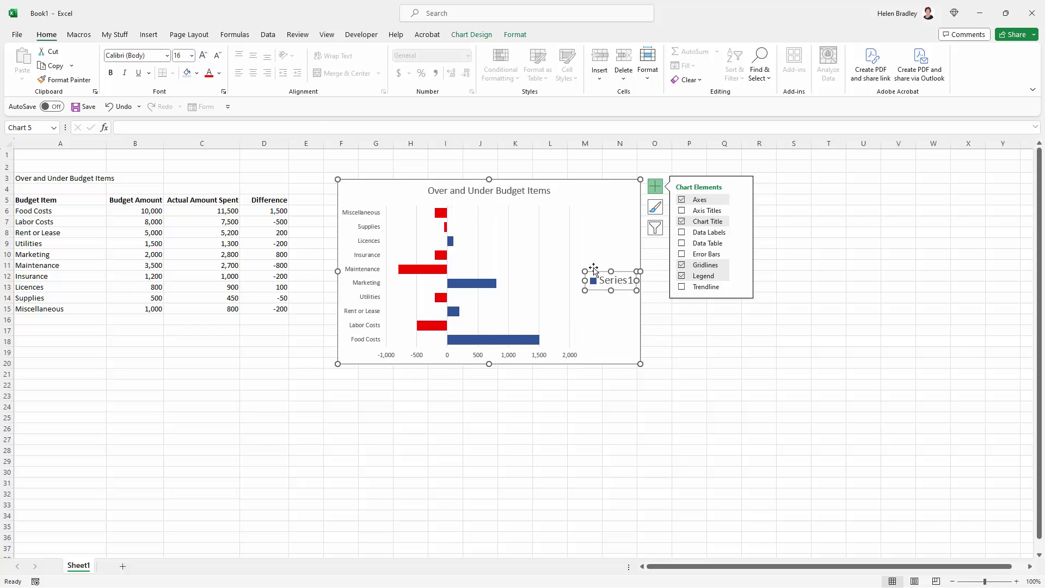
{"action": "left_click_drag", "start_coordinate": [597, 271], "coordinate": [563, 222]}
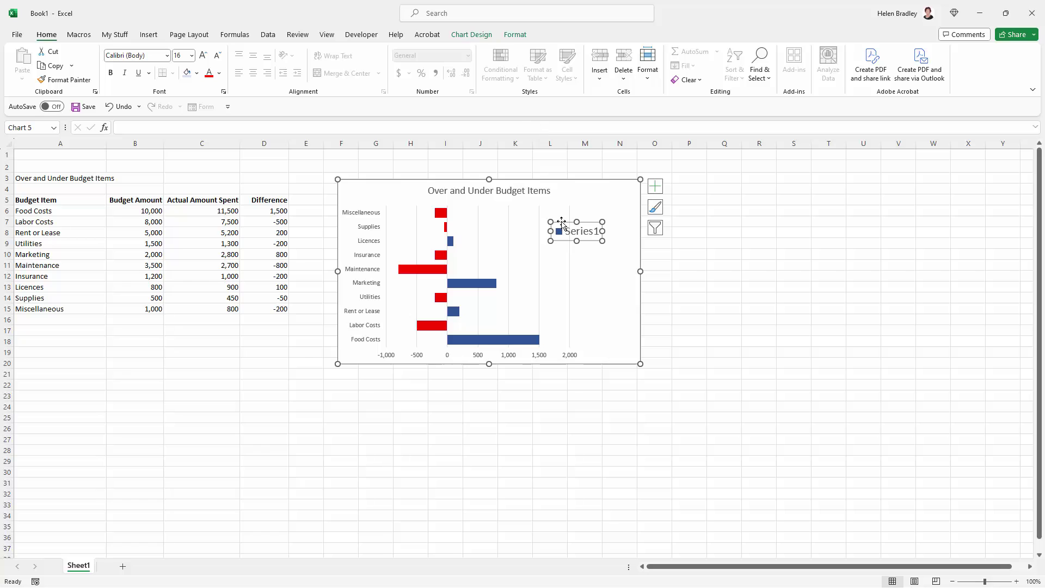
- Look through the legend's fill colour choices, then dismiss them without applying one
{"action": "left_click", "coordinate": [514, 35]}
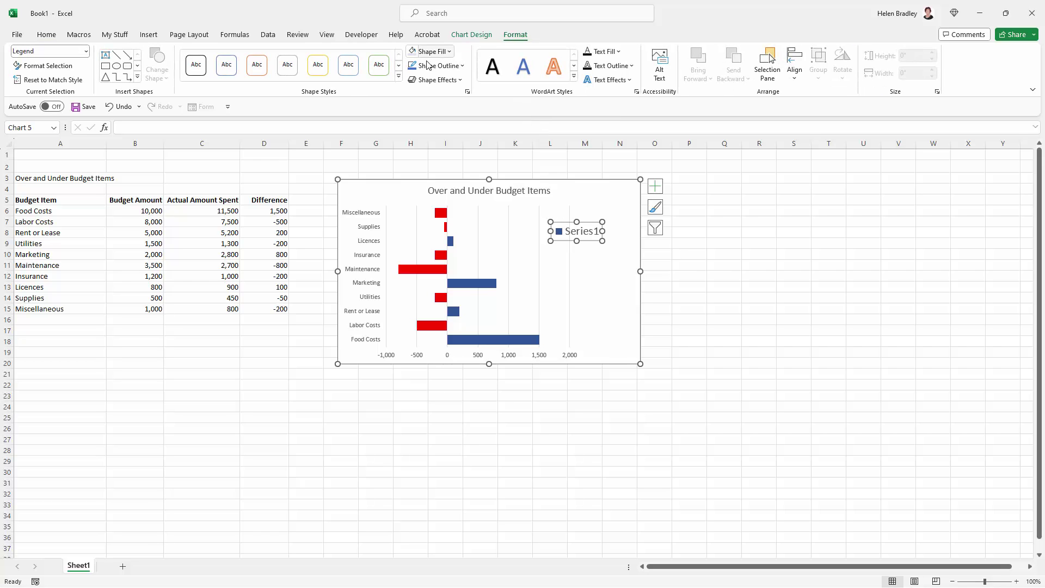
{"action": "left_click", "coordinate": [433, 59]}
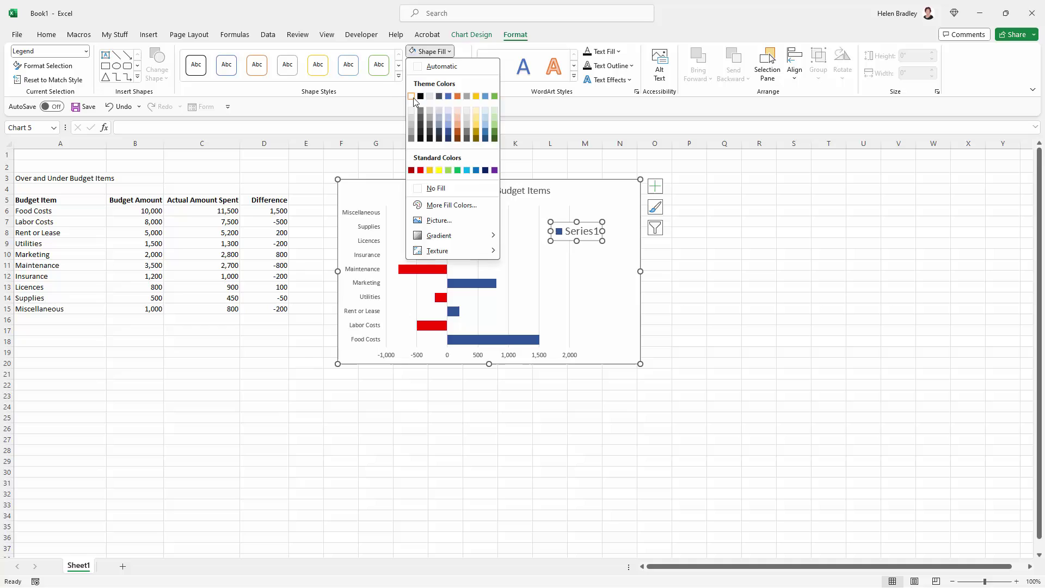
{"action": "key", "text": "Escape"}
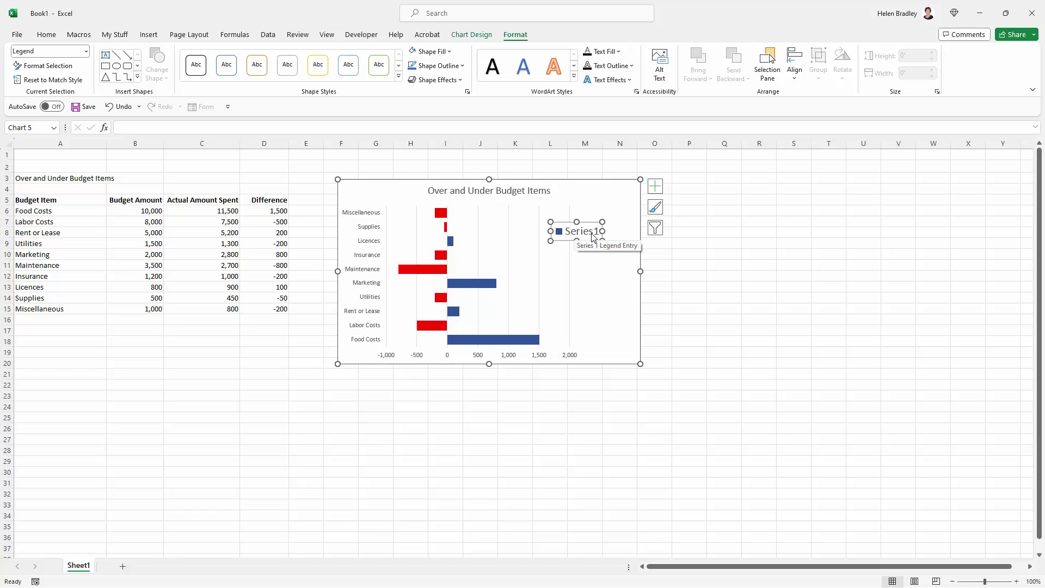
- Use Select Data to edit Series1 and name it Overspend
{"action": "left_click", "coordinate": [472, 35]}
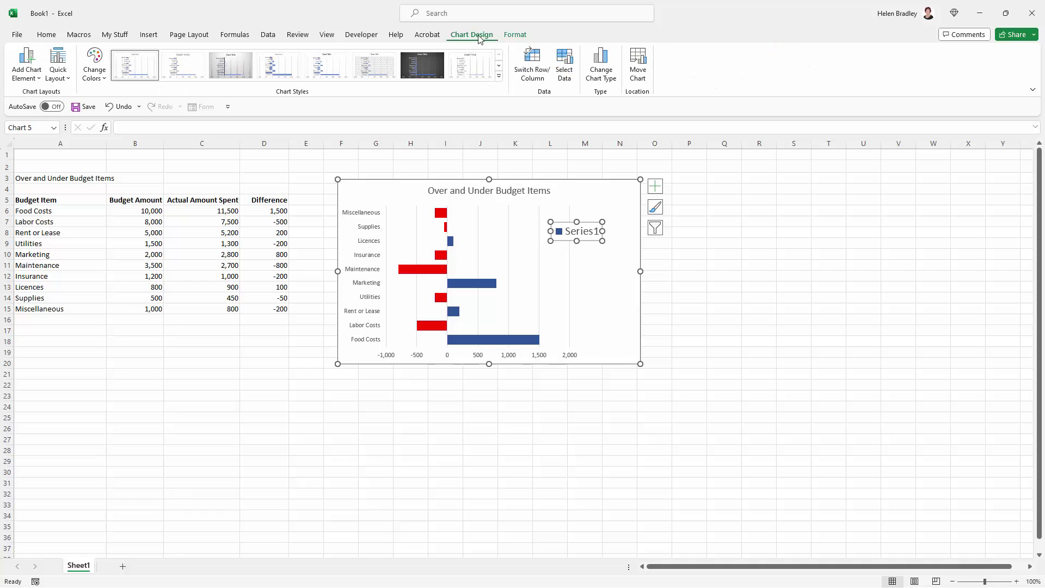
{"action": "left_click", "coordinate": [564, 65]}
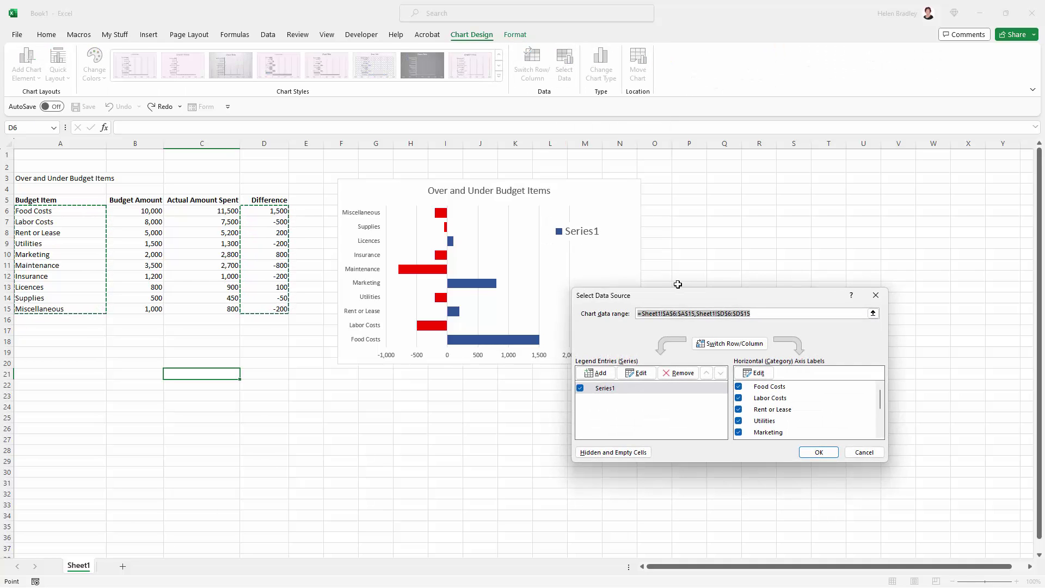
{"action": "left_click_drag", "start_coordinate": [681, 295], "coordinate": [724, 153]}
{"action": "left_click", "coordinate": [636, 248]}
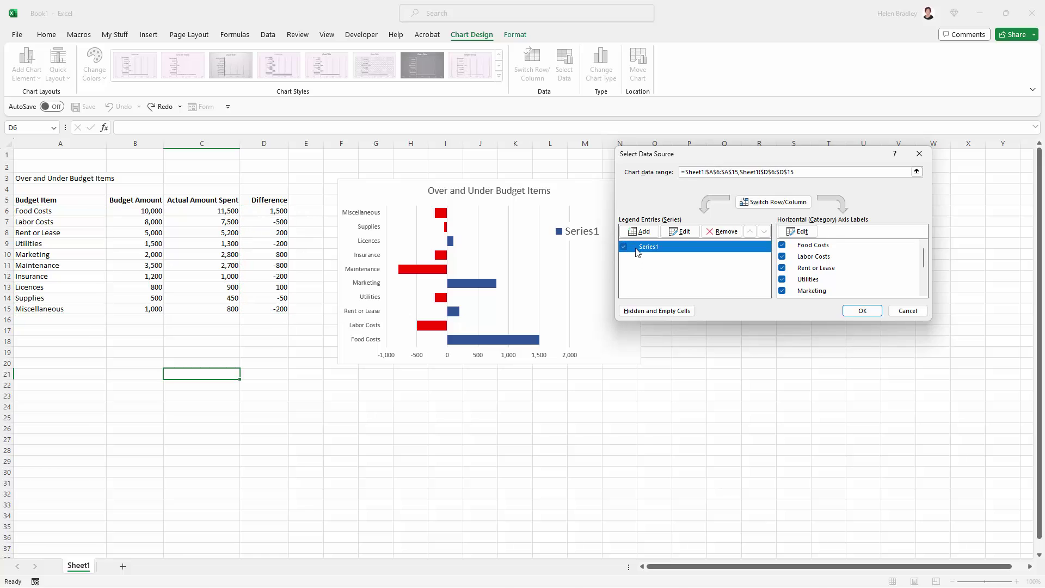
{"action": "left_click", "coordinate": [679, 233]}
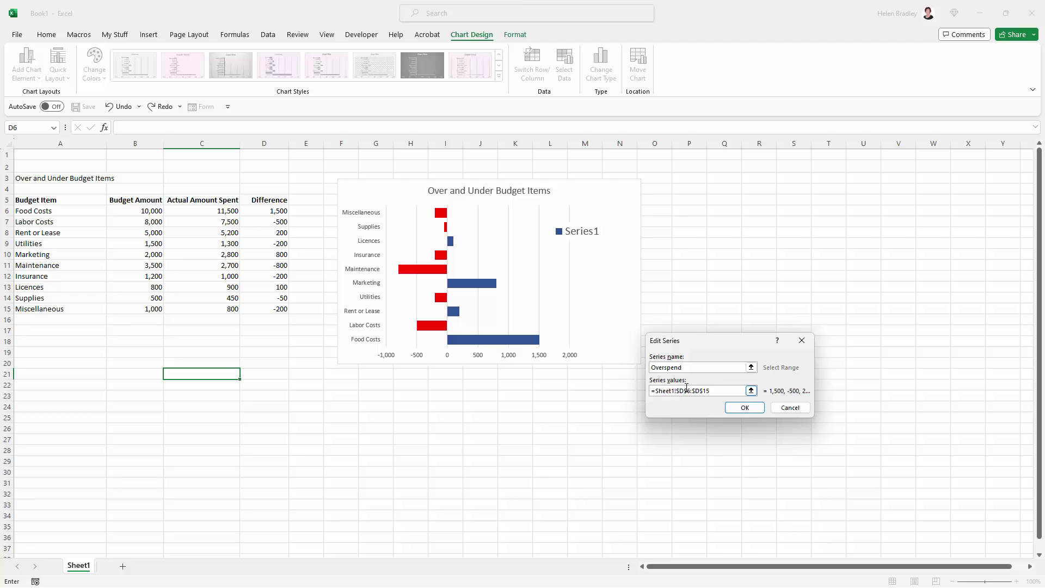
{"action": "left_click", "coordinate": [744, 408]}
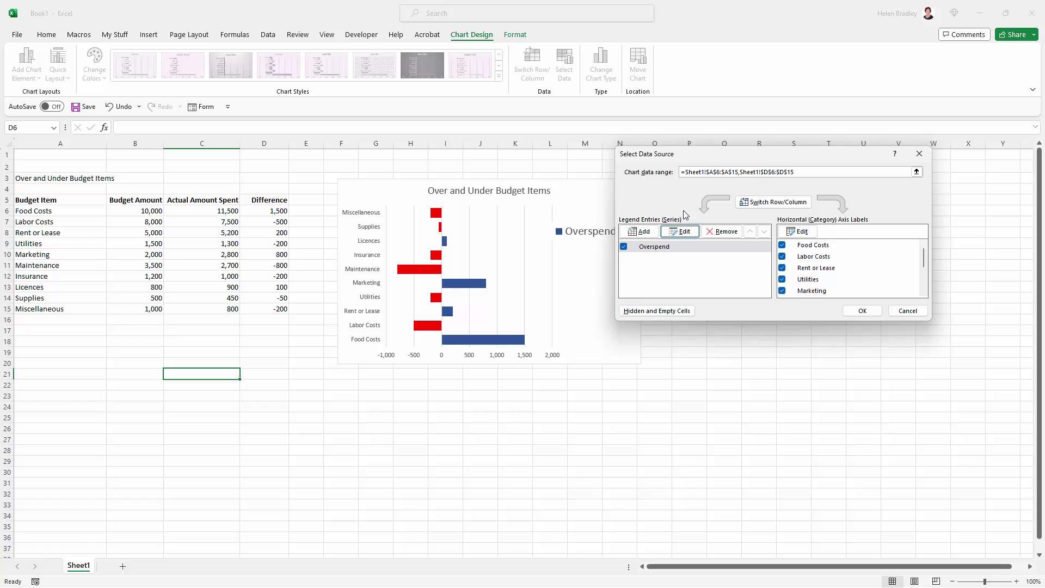
{"action": "left_click_drag", "start_coordinate": [728, 159], "coordinate": [787, 195]}
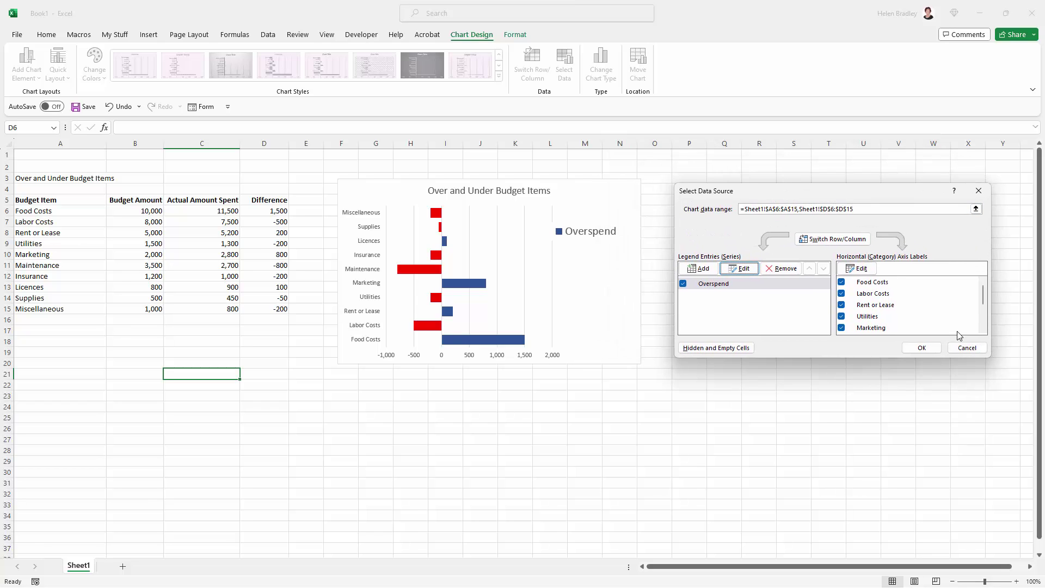
{"action": "left_click", "coordinate": [925, 347]}
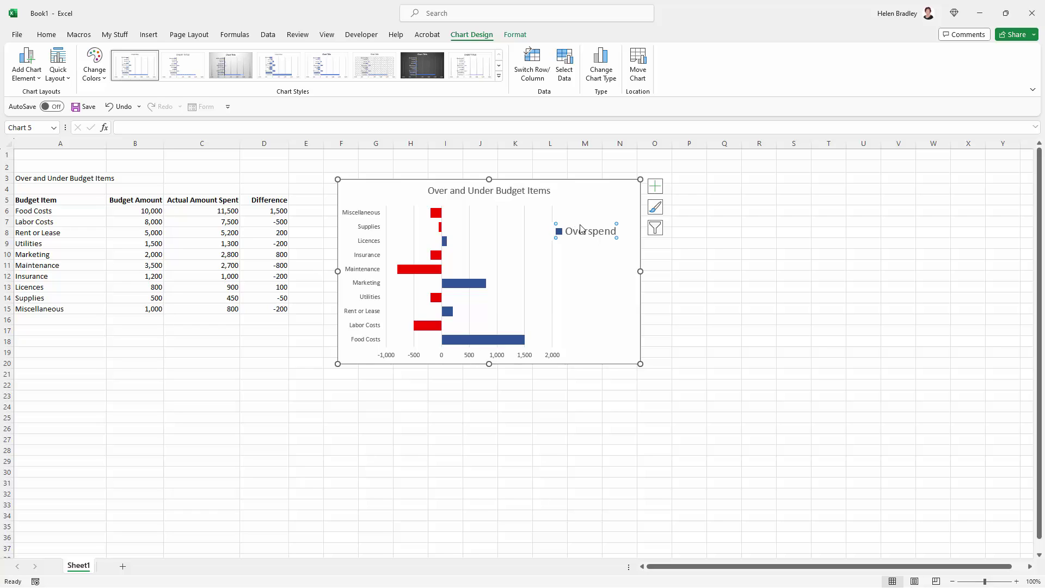
- Add a second series named Underspend with values ={0}, then select its legend entry
{"action": "left_click_drag", "start_coordinate": [575, 223], "coordinate": [549, 221]}
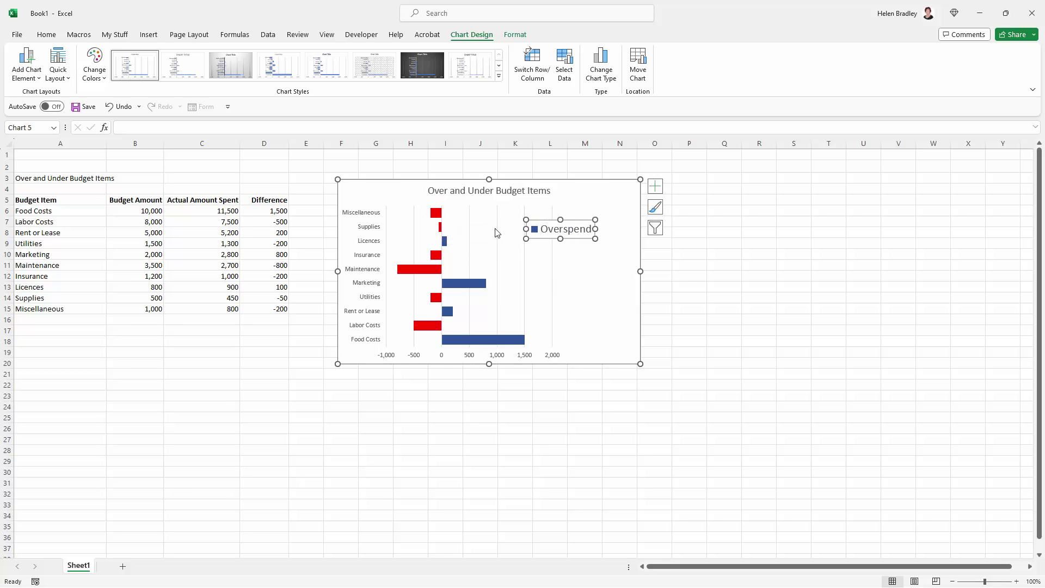
{"action": "left_click", "coordinate": [566, 64]}
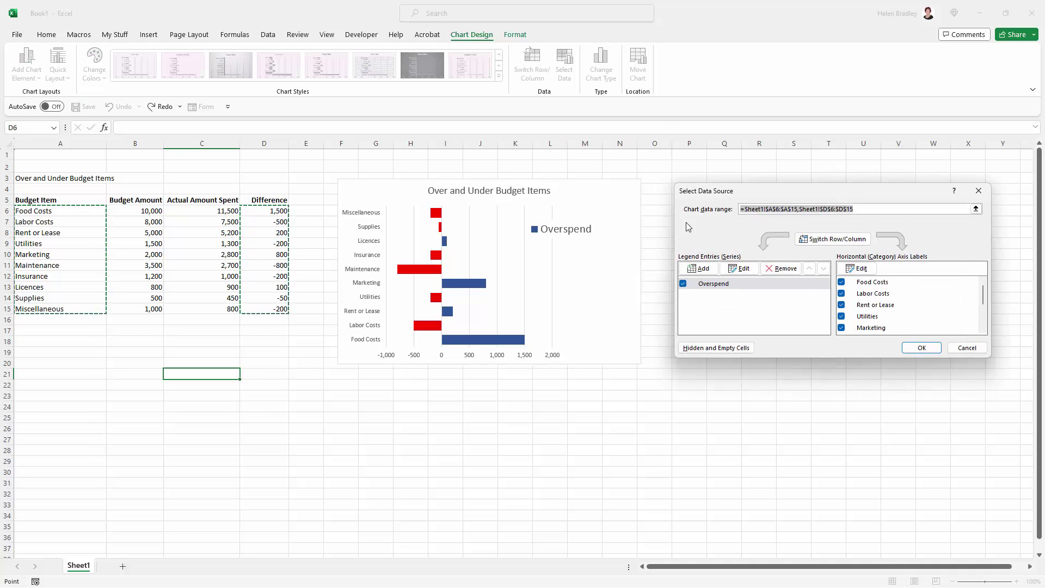
{"action": "left_click", "coordinate": [699, 268]}
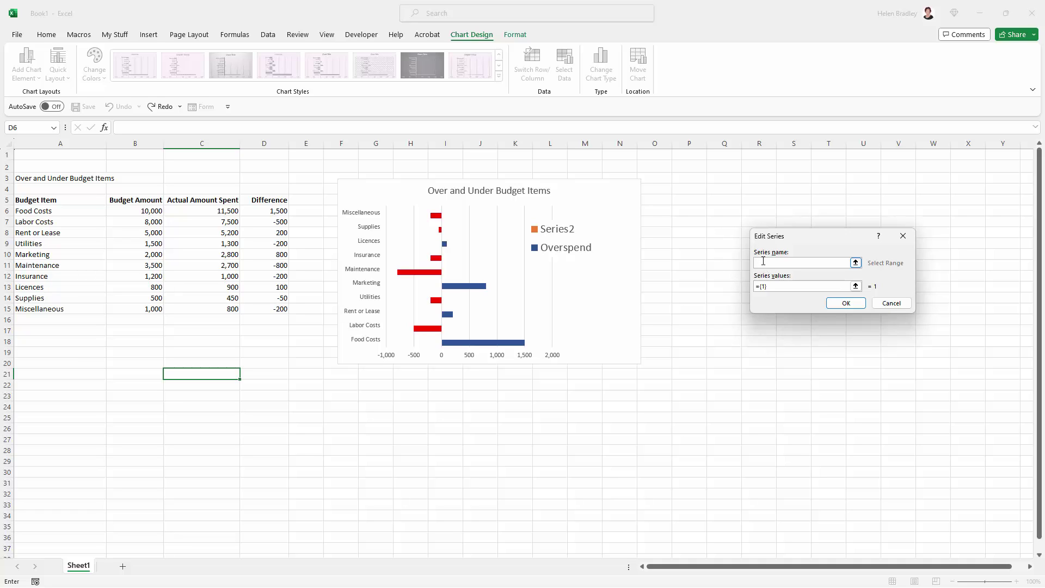
{"action": "type", "text": "Underspend"}
{"action": "left_click", "coordinate": [766, 289]}
{"action": "type", "text": "0"}
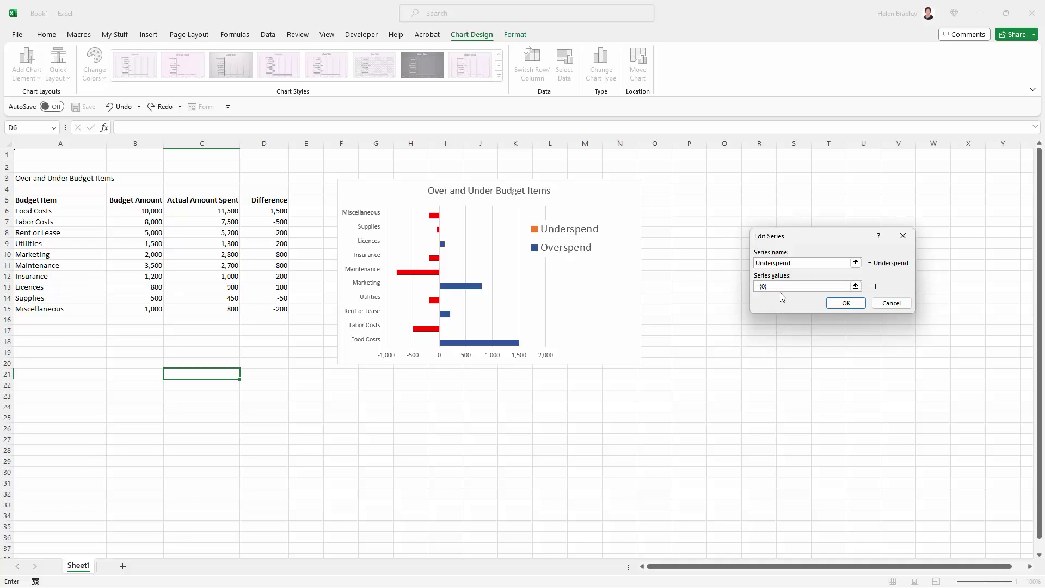
{"action": "left_click", "coordinate": [845, 304]}
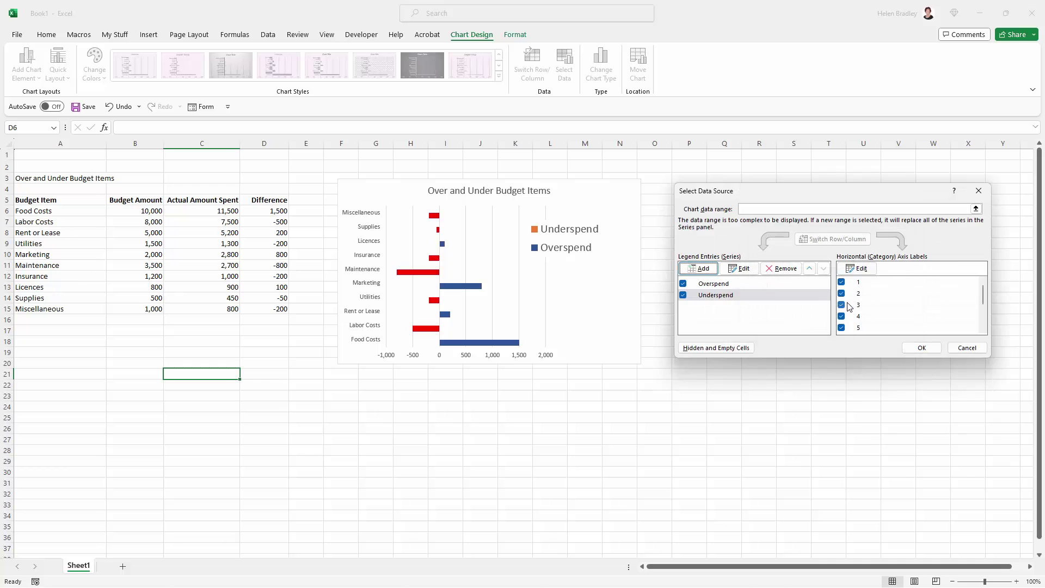
{"action": "left_click", "coordinate": [919, 348]}
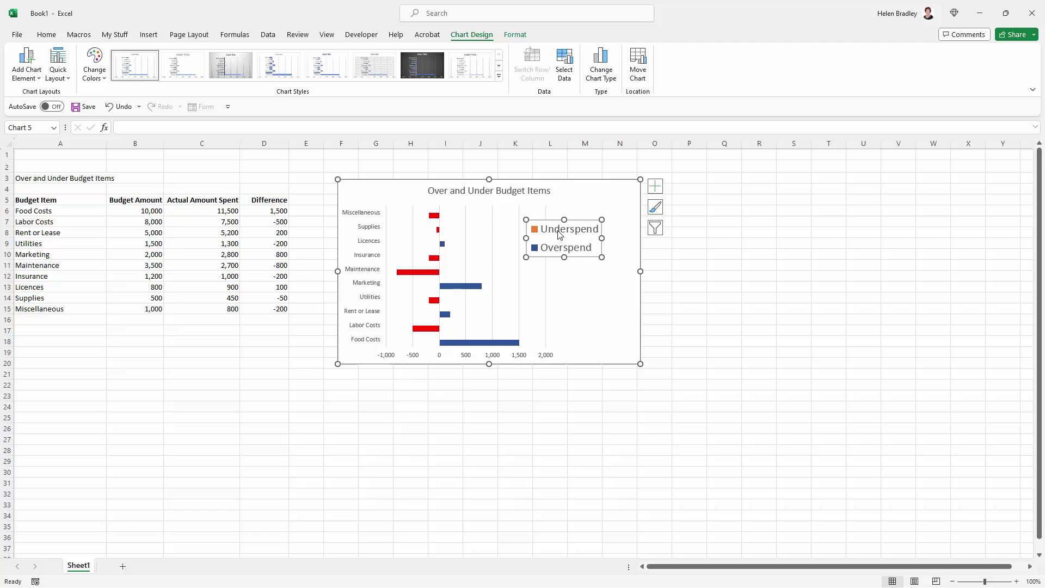
{"action": "left_click", "coordinate": [560, 234]}
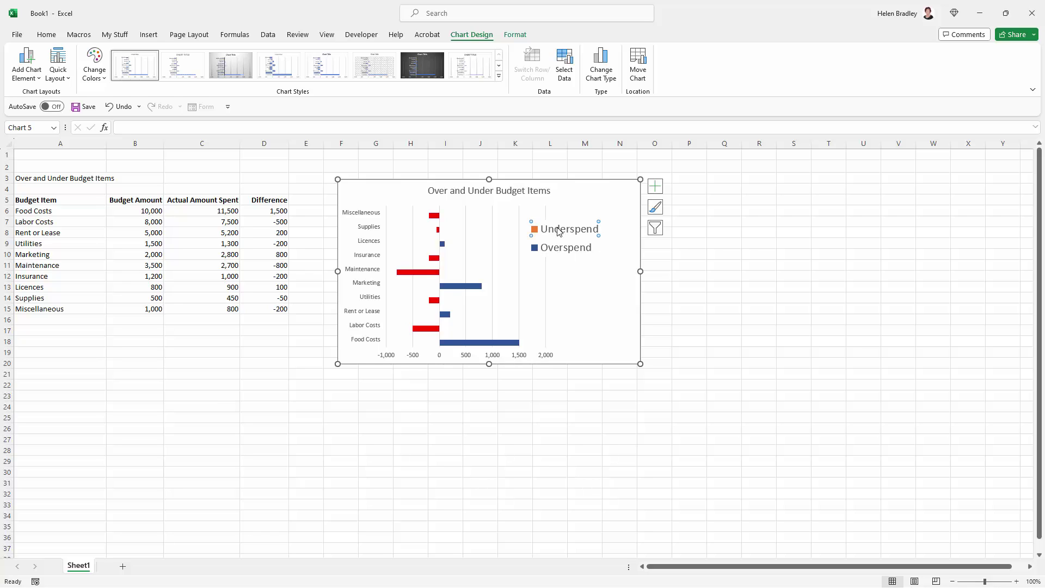
- Give the Underspend legend entry a solid fill in standard red
{"action": "right_click", "coordinate": [559, 231]}
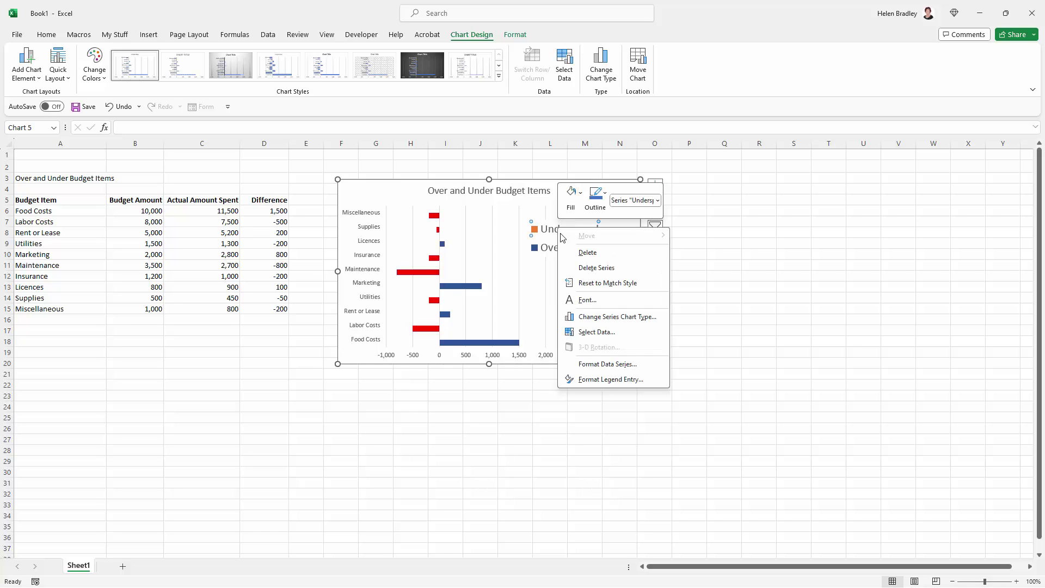
{"action": "left_click", "coordinate": [627, 379]}
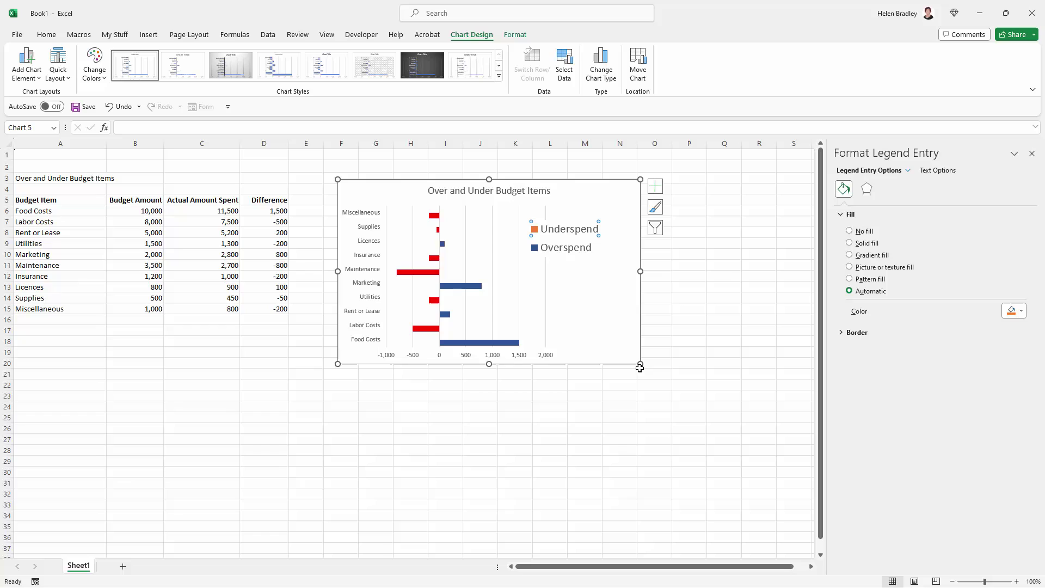
{"action": "left_click", "coordinate": [866, 243]}
{"action": "left_click", "coordinate": [1018, 311]}
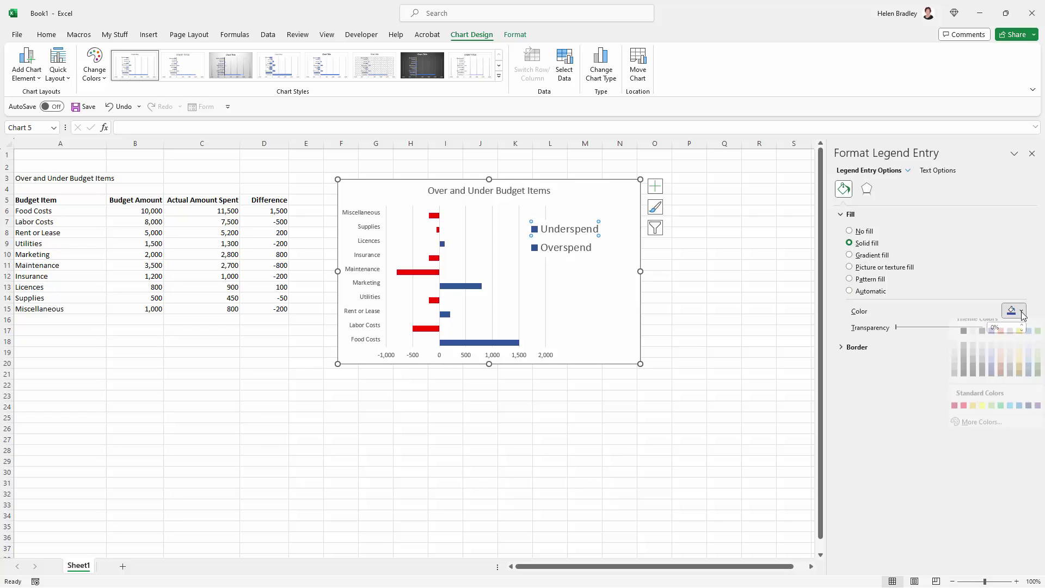
{"action": "left_click", "coordinate": [963, 415]}
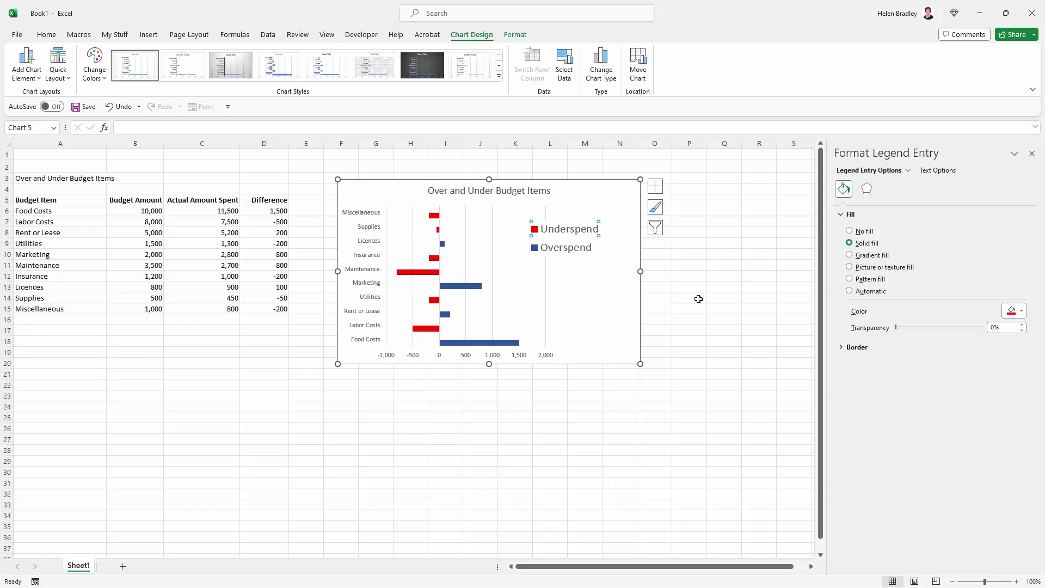
{"action": "left_click", "coordinate": [1033, 154]}
{"action": "left_click", "coordinate": [562, 424]}
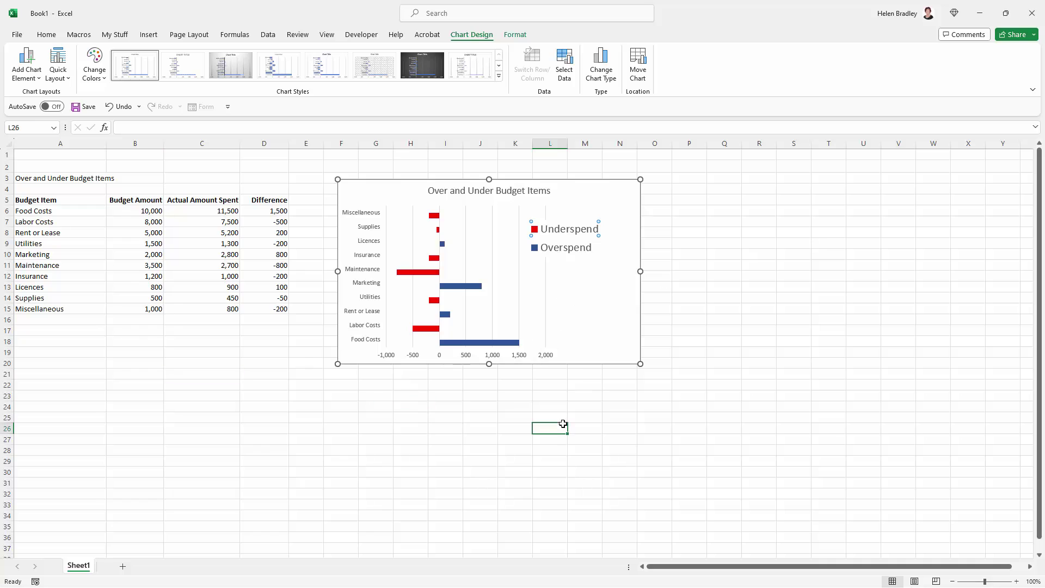
- Set the data series overlap to 87% and gap width to 26% for thicker bars
{"action": "left_click", "coordinate": [428, 220]}
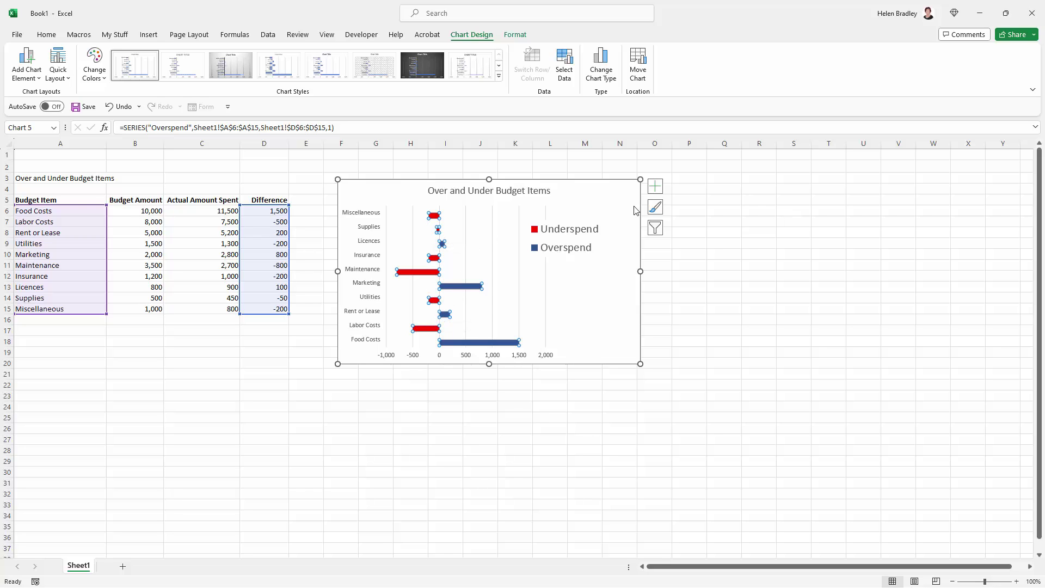
{"action": "right_click", "coordinate": [435, 218]}
{"action": "left_click", "coordinate": [479, 269]}
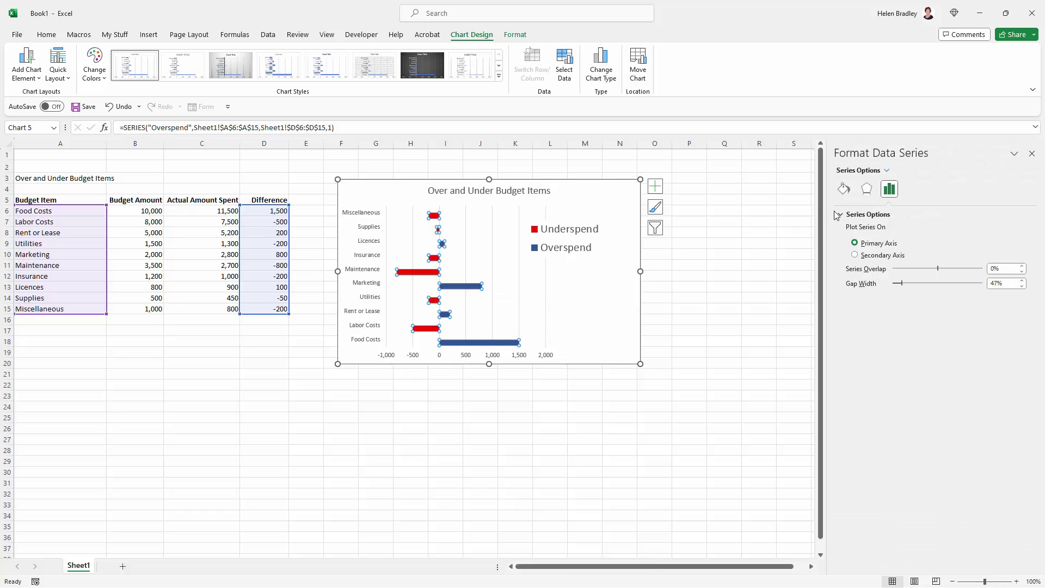
{"action": "left_click", "coordinate": [889, 191]}
{"action": "left_click_drag", "start_coordinate": [938, 272], "coordinate": [898, 288]}
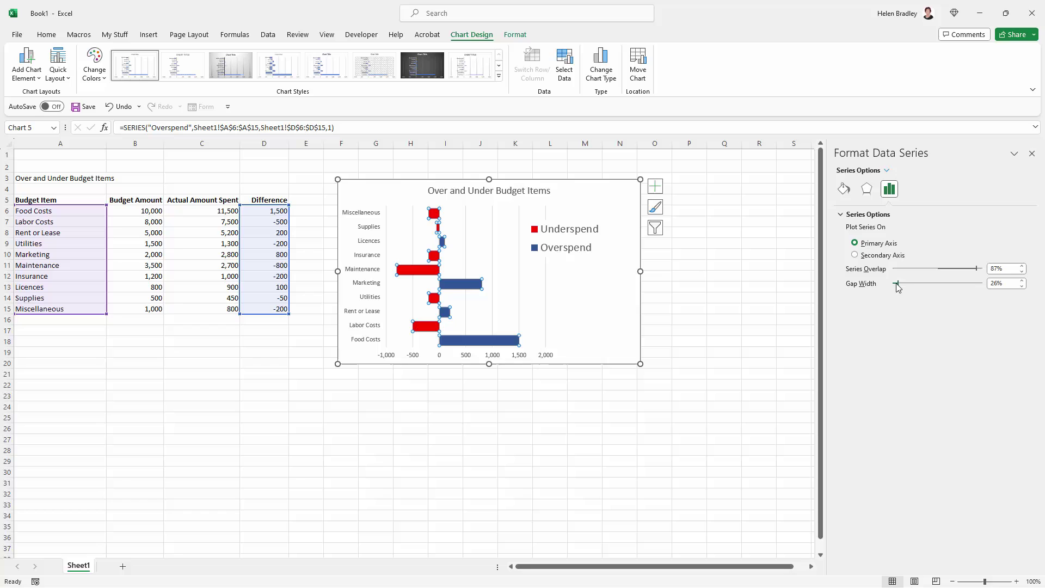
{"action": "left_click", "coordinate": [1031, 153]}
{"action": "left_click", "coordinate": [660, 341]}
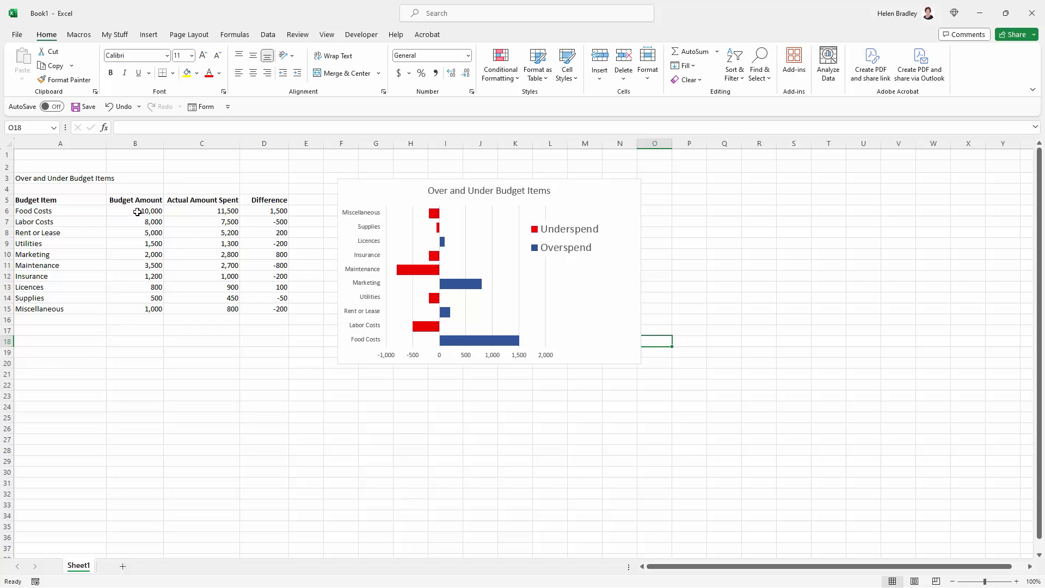
- Enter 9500 in cell C6 for Food Costs and check the chart bar turns red
{"action": "left_click", "coordinate": [178, 210]}
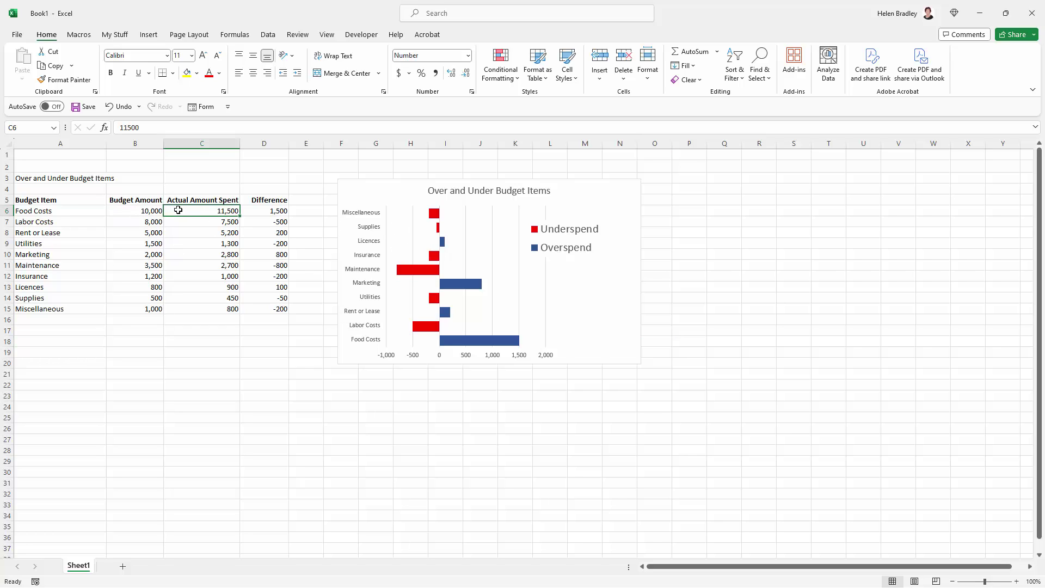
{"action": "type", "text": "9500"}
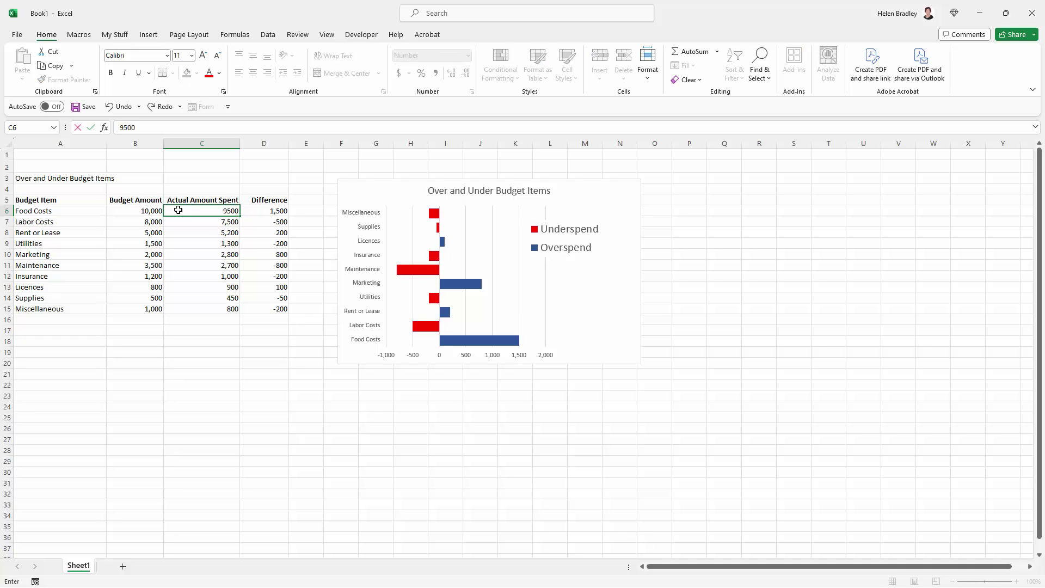
{"action": "key", "text": "Return"}
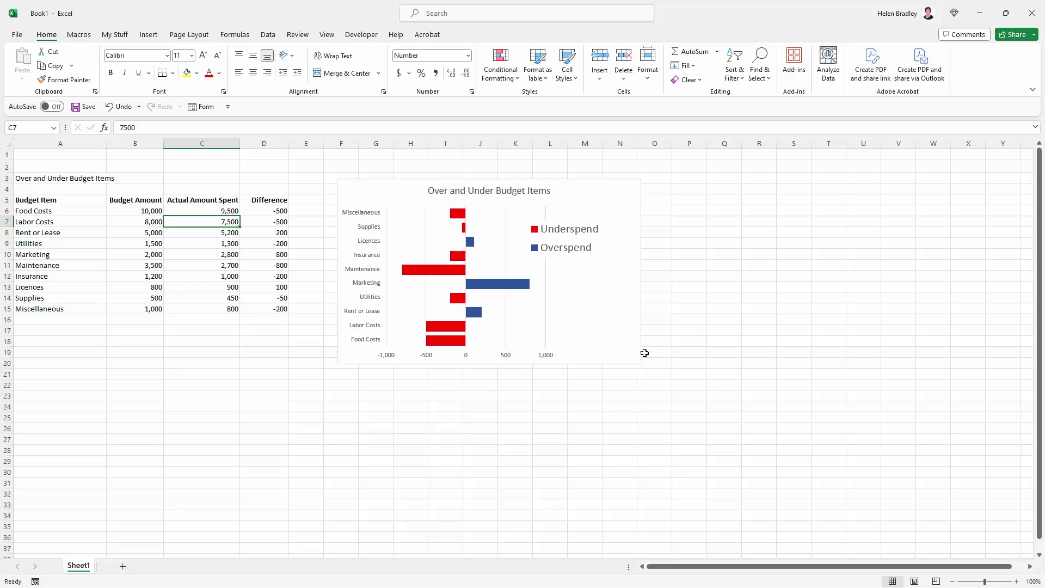
{"action": "left_click", "coordinate": [562, 240]}
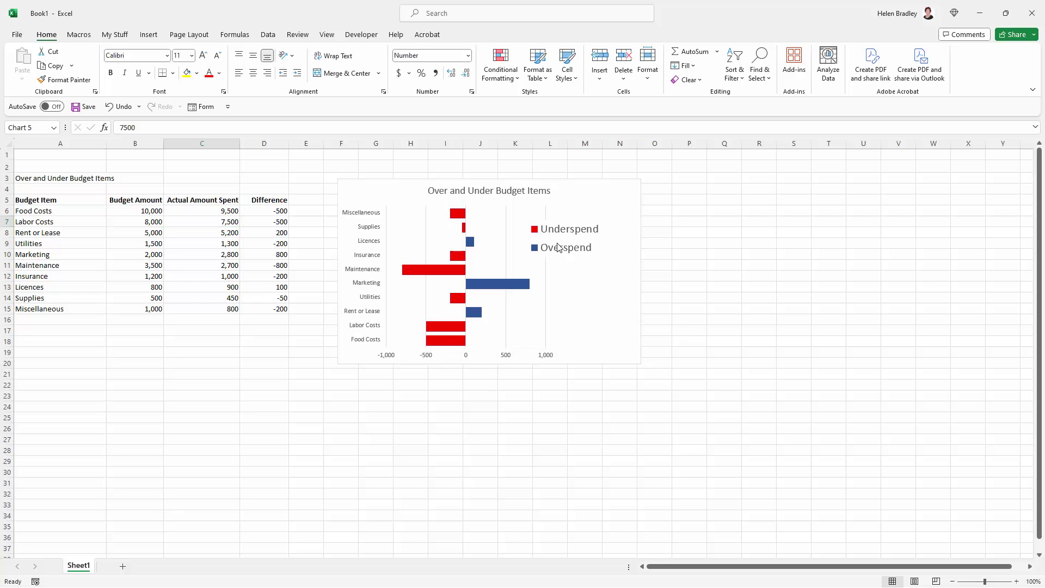
{"action": "left_click", "coordinate": [673, 307]}
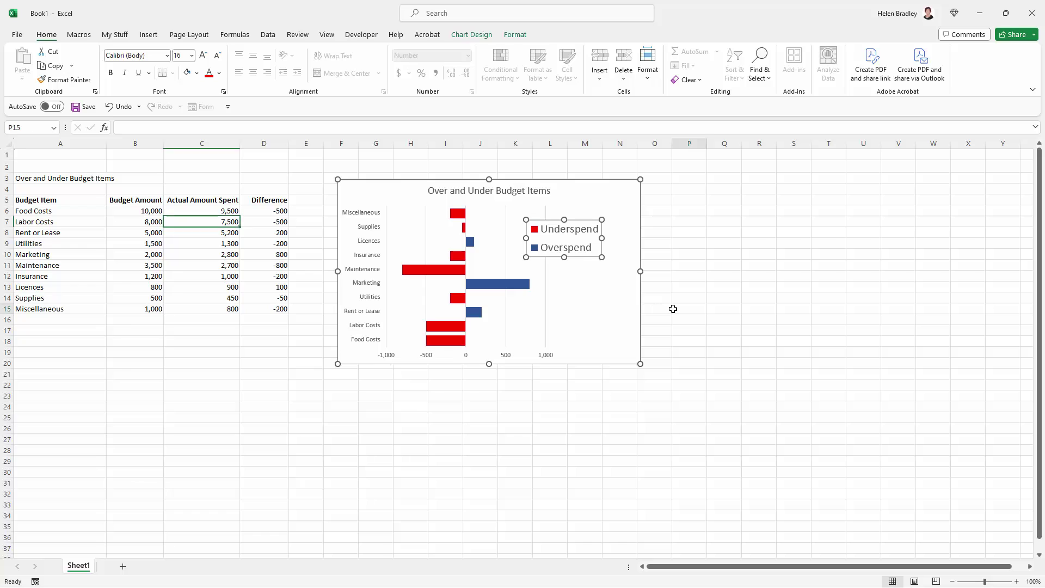